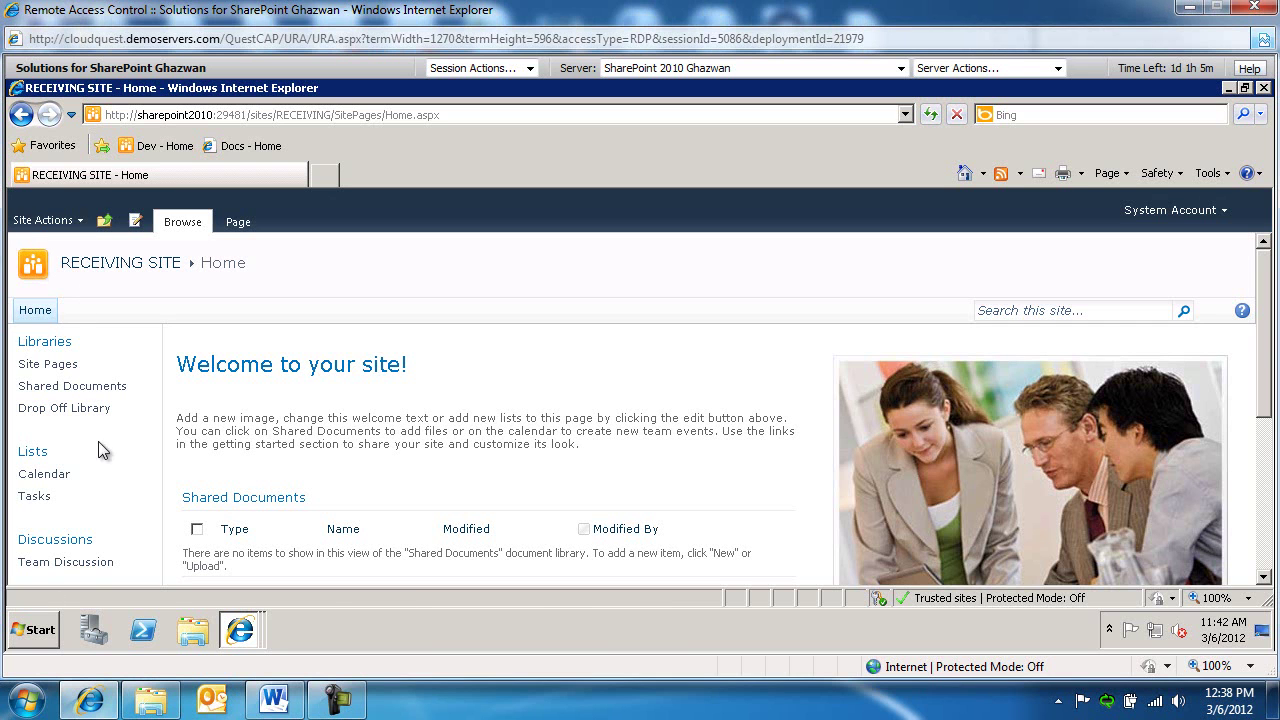
Step: Open the Custom content type from the site content types gallery in RECEIVING SITE's site settings
left_click(45, 220)
scroll(125, 400, "down", 2)
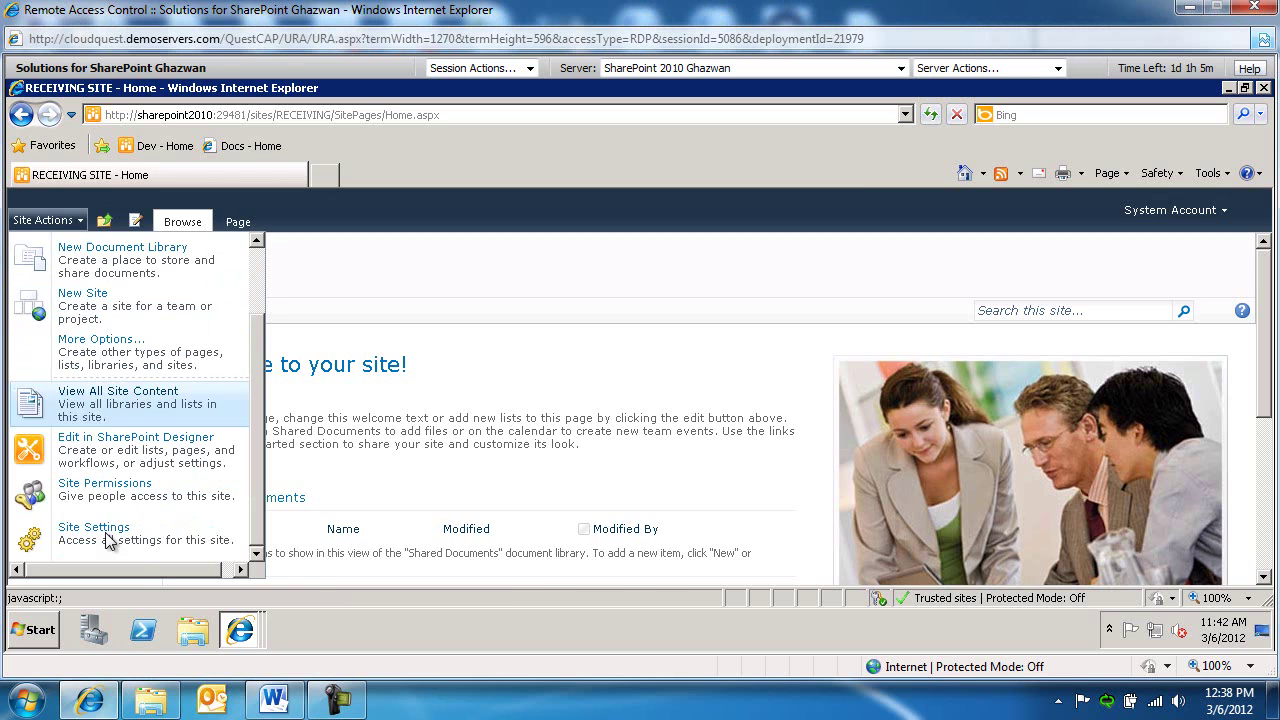
left_click(108, 538)
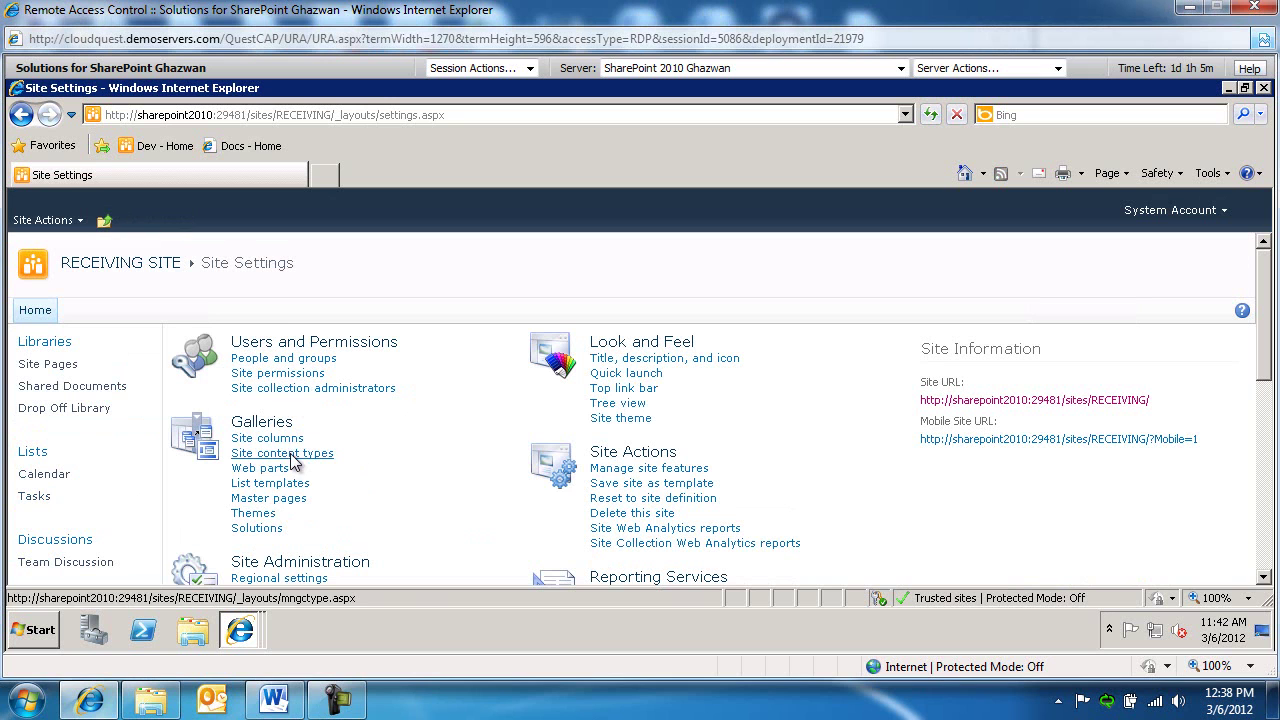
left_click(292, 458)
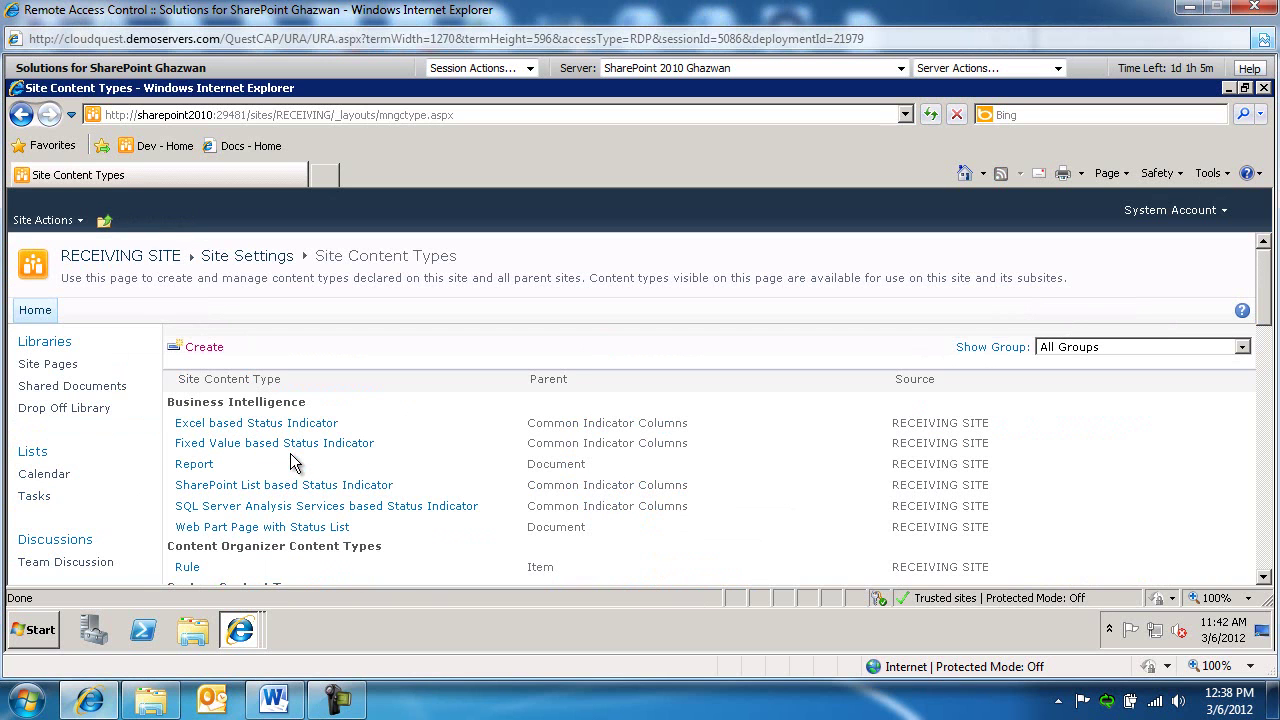
scroll(291, 455, "down", 2)
scroll(291, 455, "down", 1)
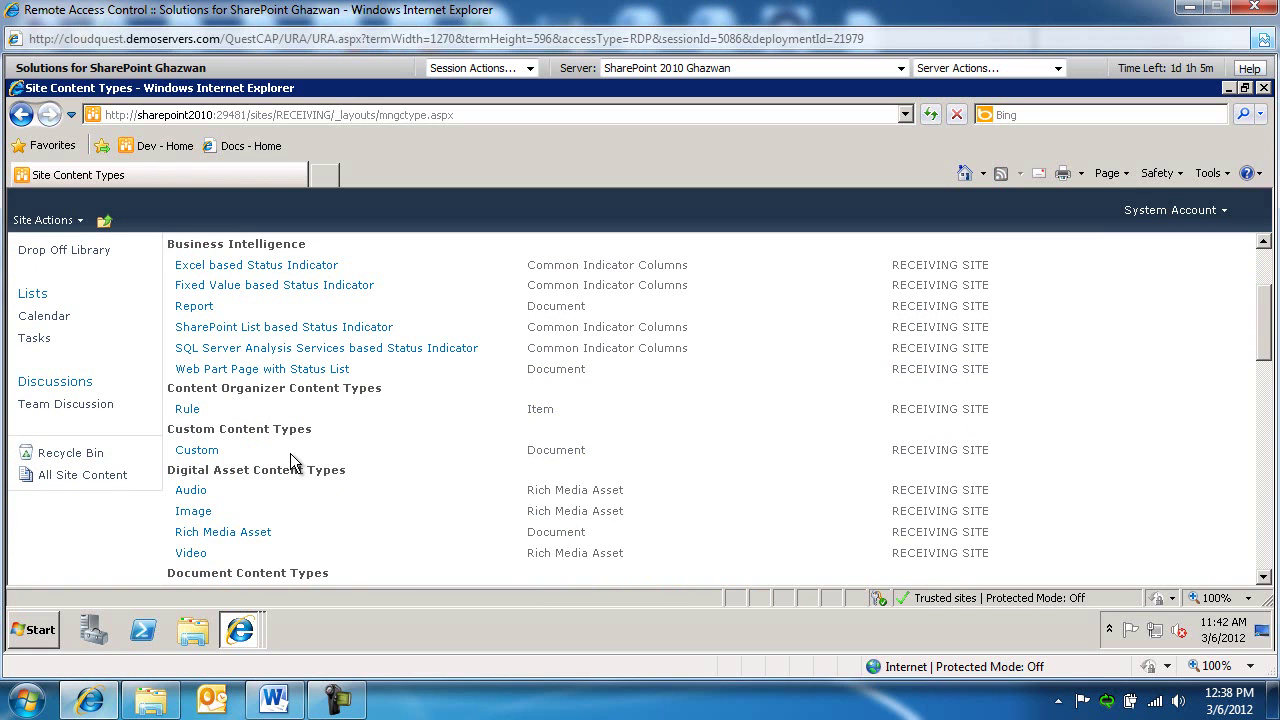
left_click(196, 452)
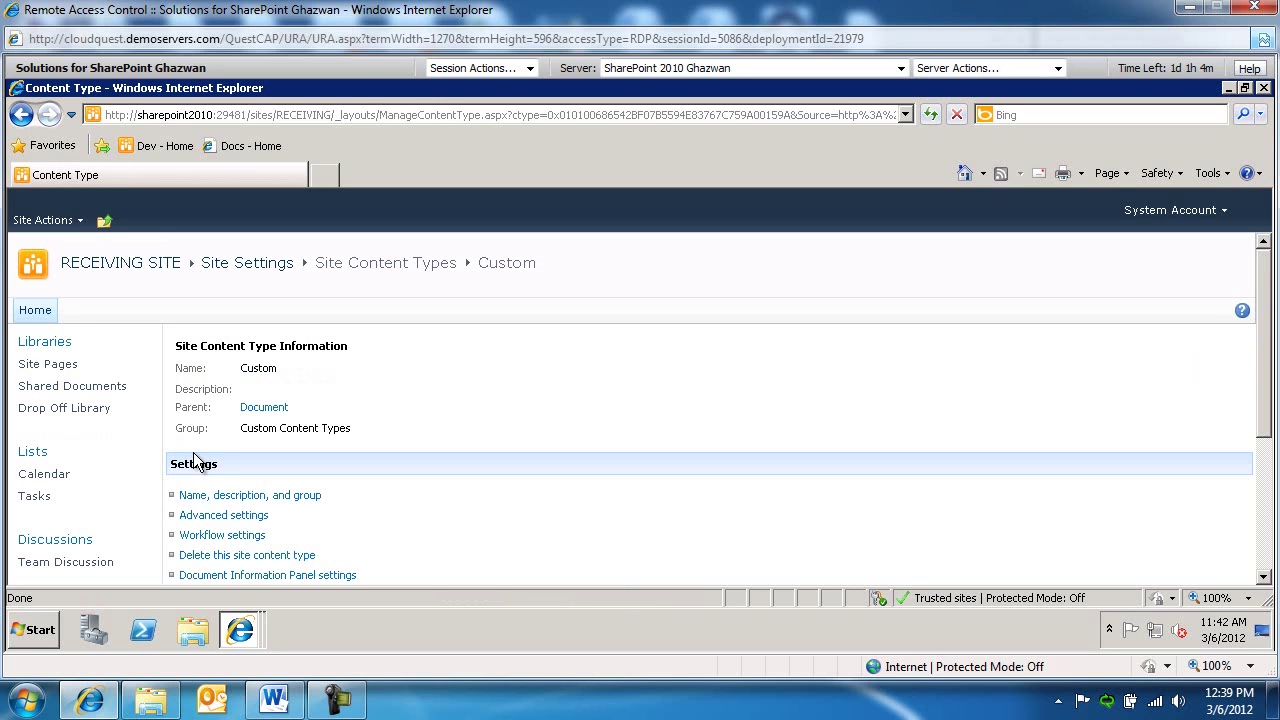
Step: Open the Custom content type's information management policy settings and enable retention
scroll(196, 463, "down", 3)
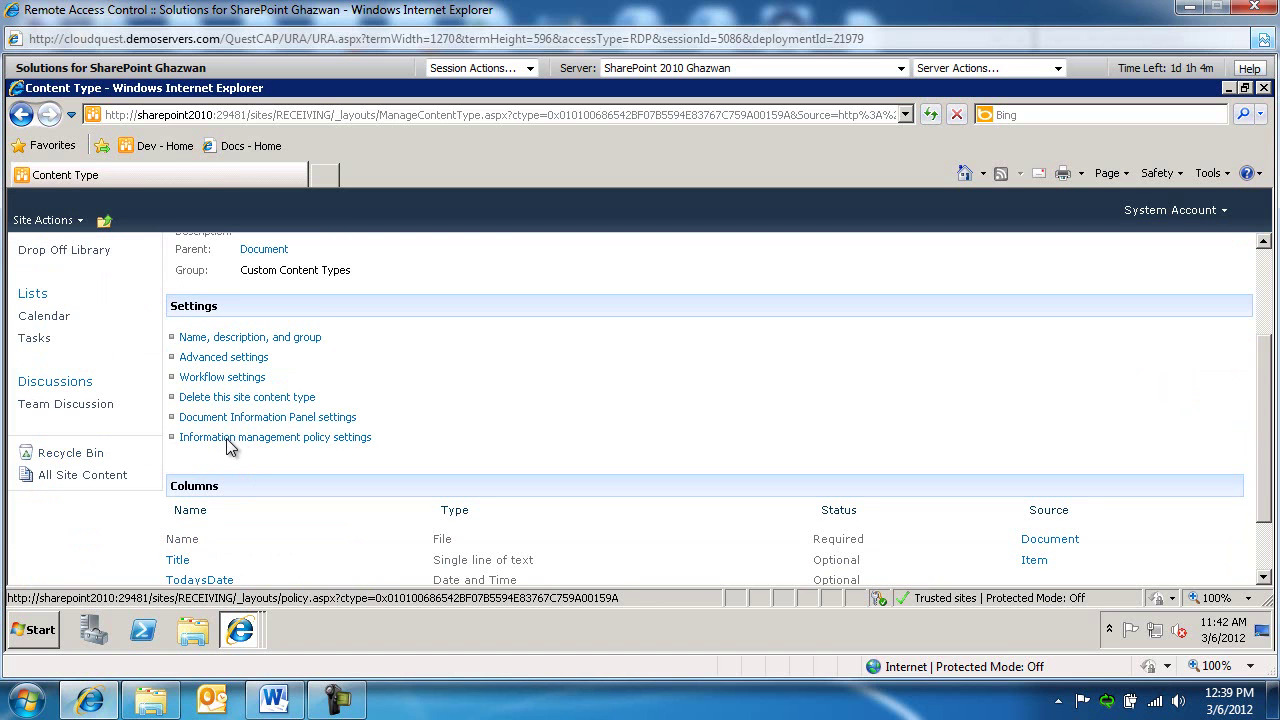
left_click(311, 438)
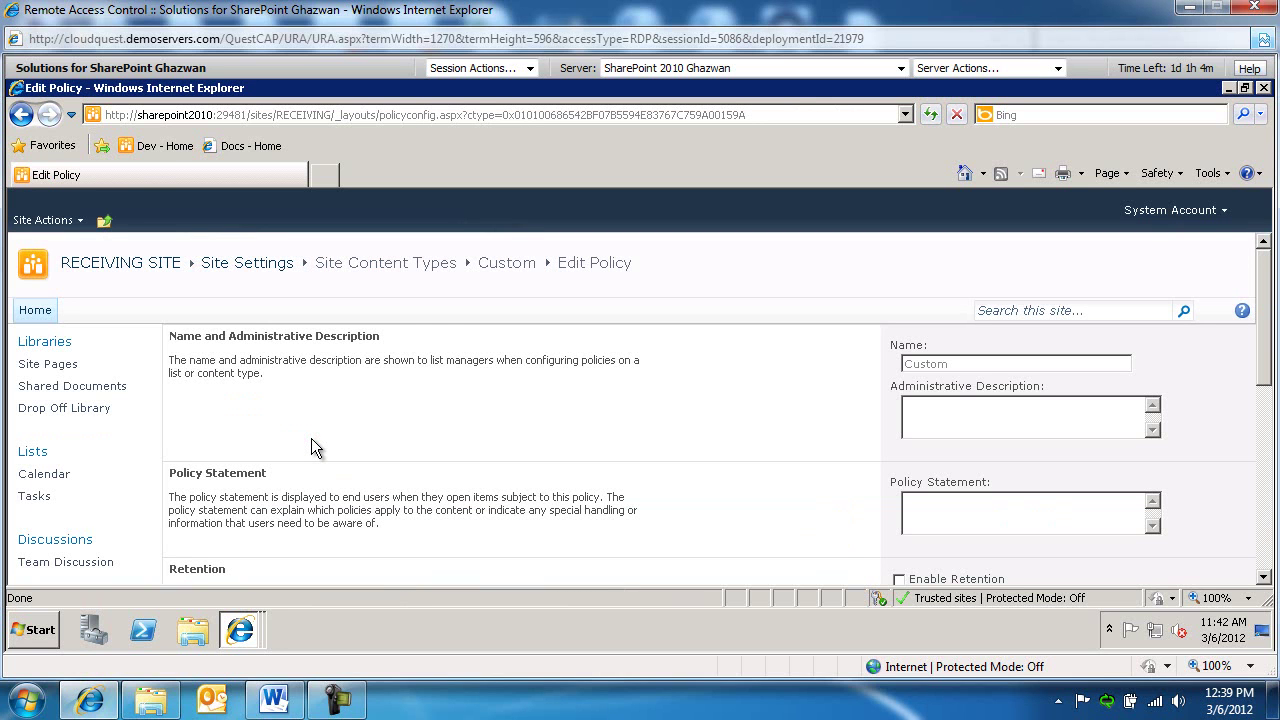
scroll(311, 438, "down", 2)
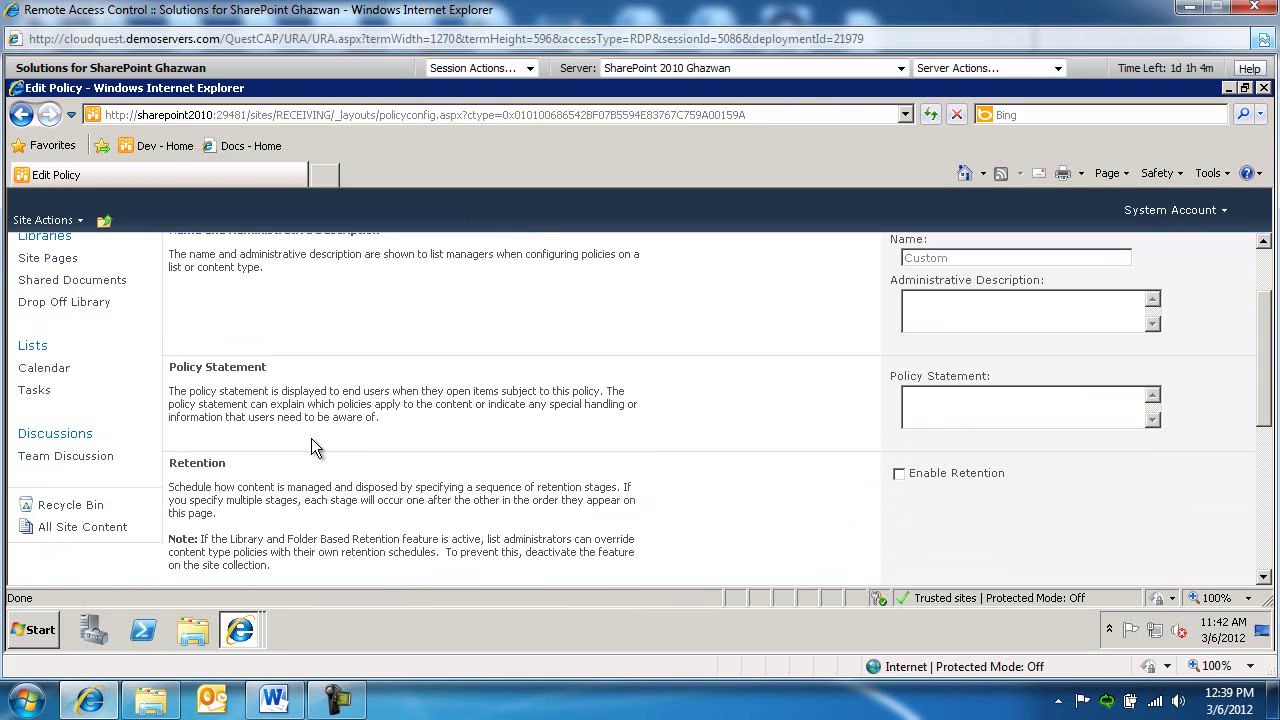
left_click(899, 474)
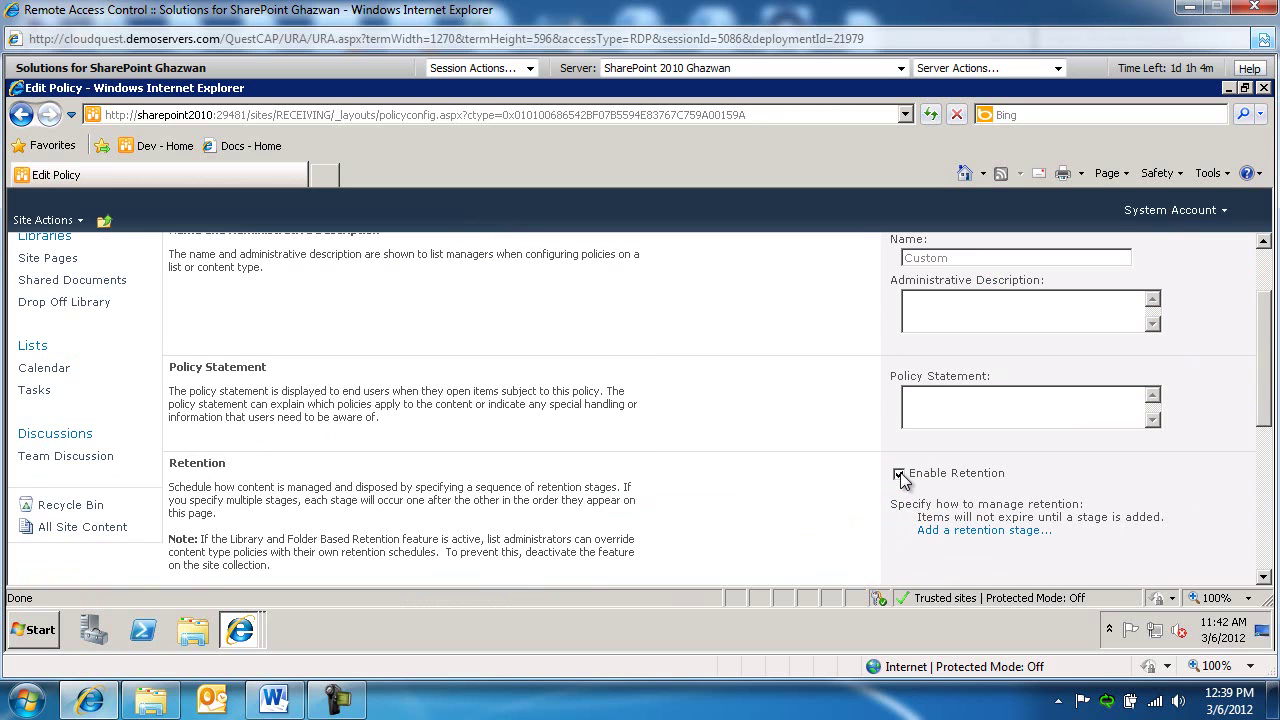
Step: Start a new retention stage with its time period set to TodaysDate + 0 years
scroll(905, 490, "down", 1)
left_click(977, 477)
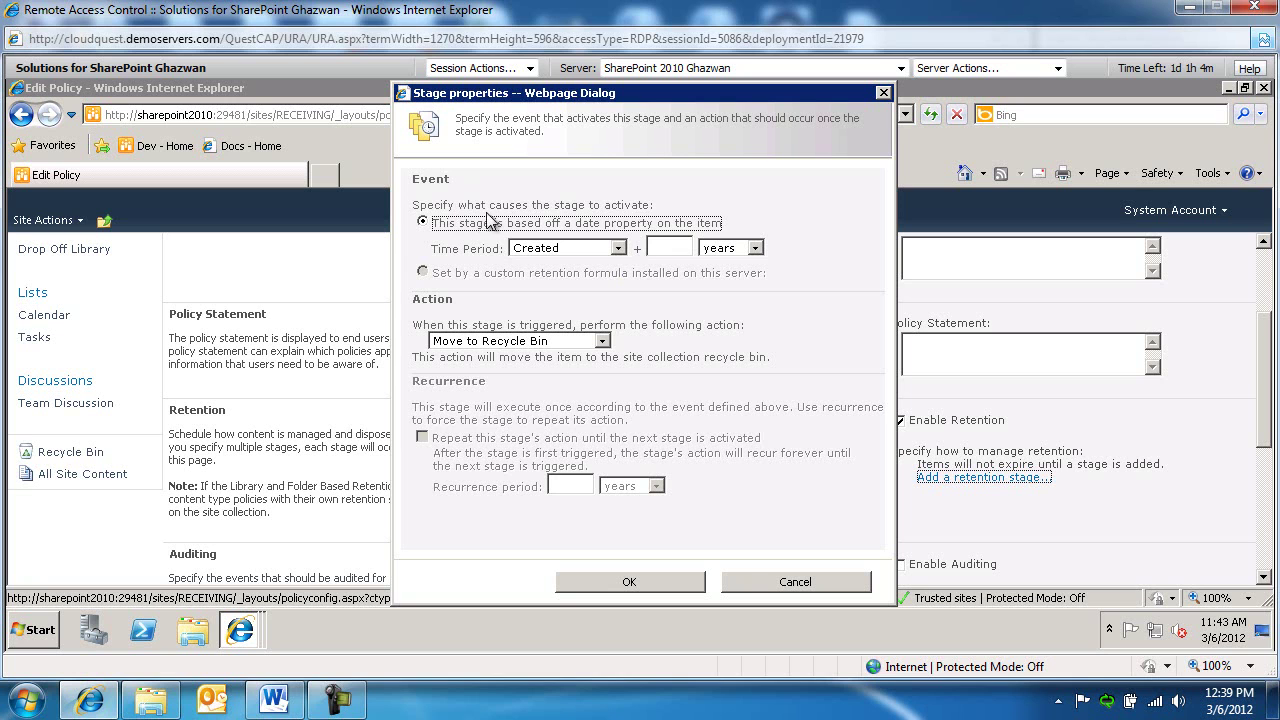
left_click(618, 249)
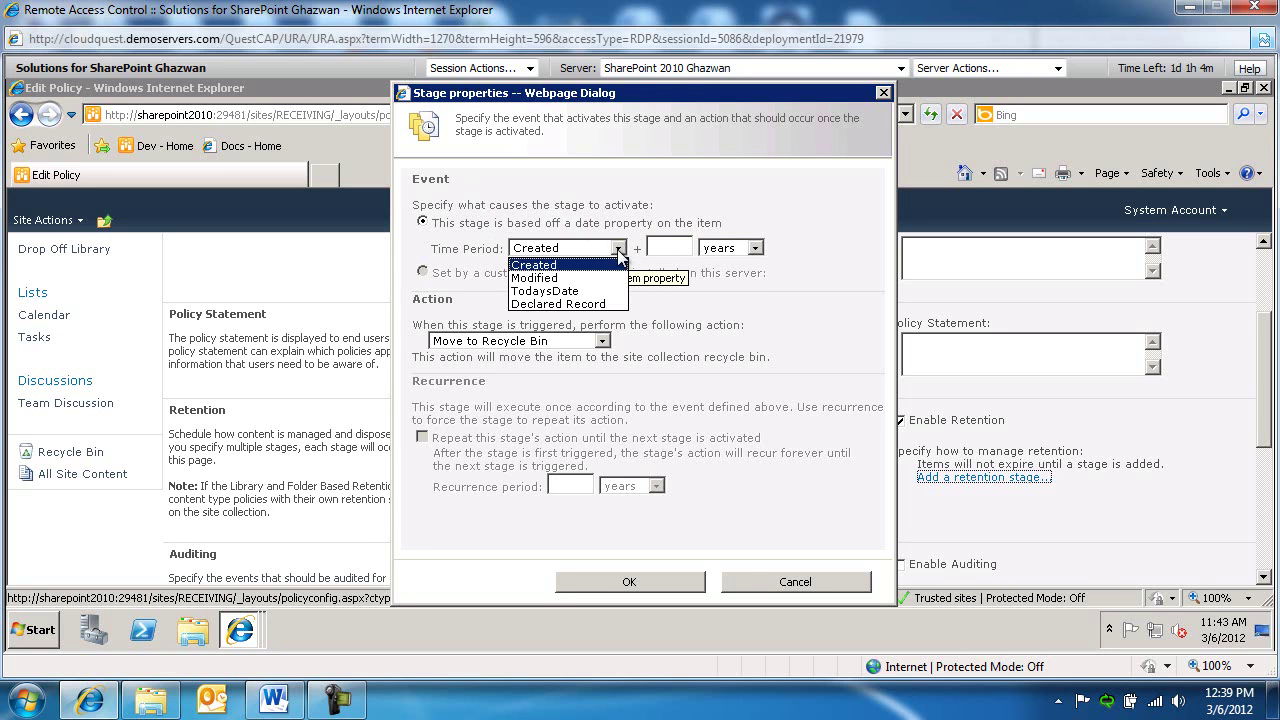
left_click(577, 292)
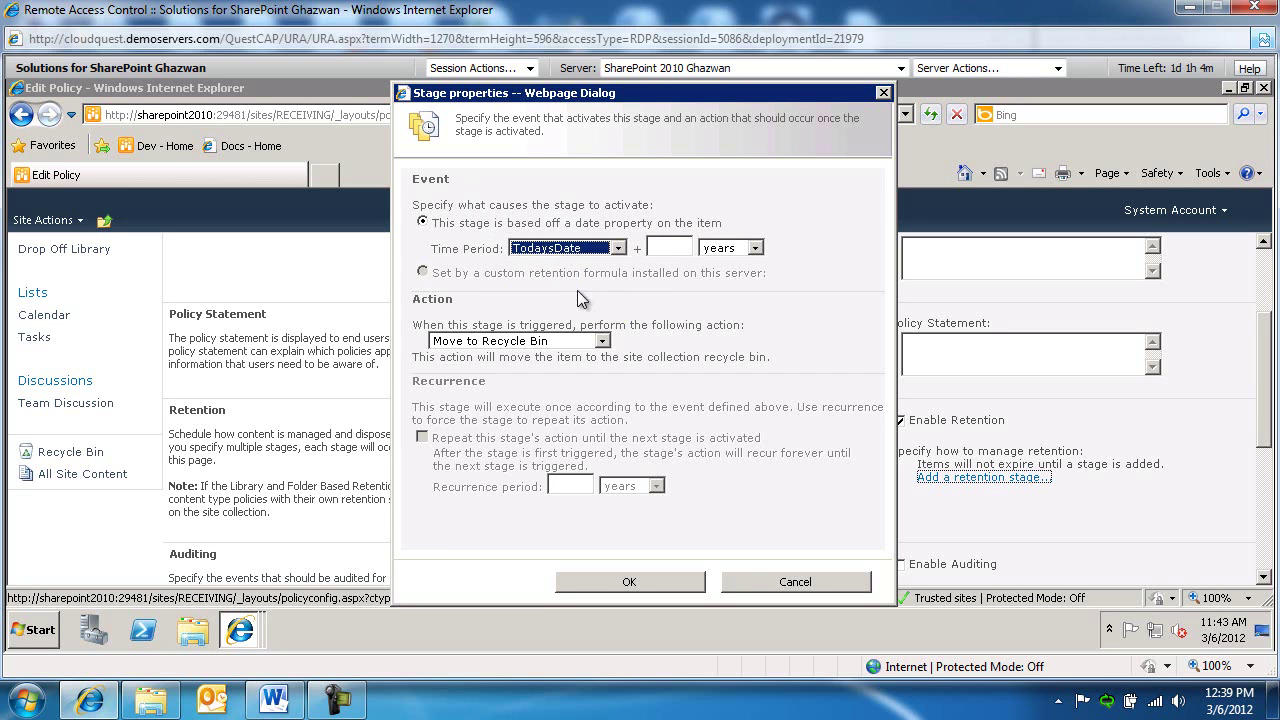
left_click(667, 249)
type("0")
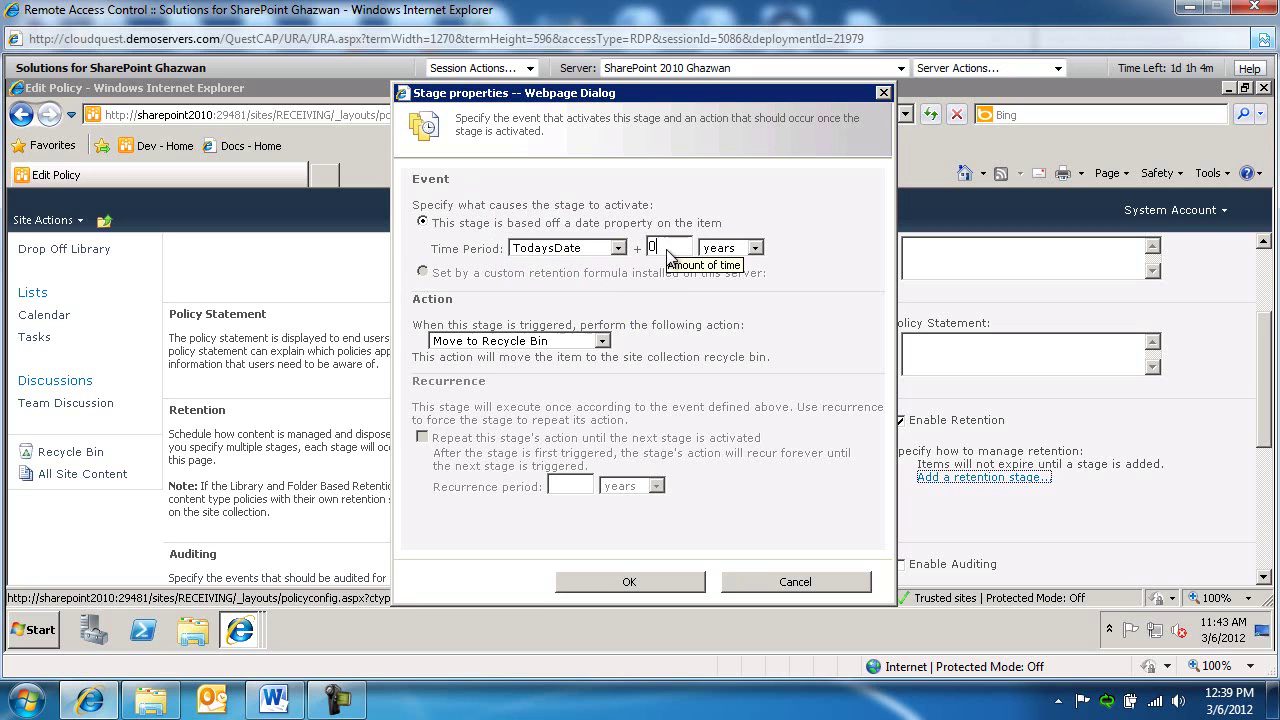
left_click(754, 250)
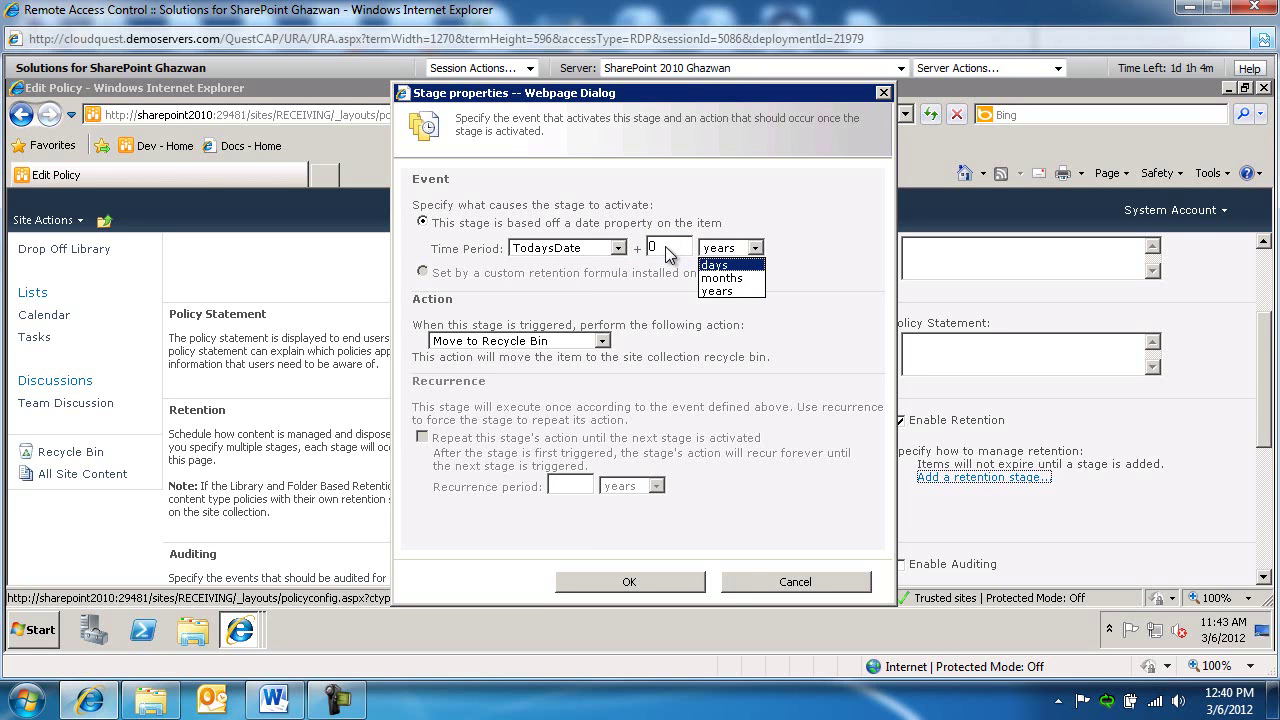
left_click(726, 291)
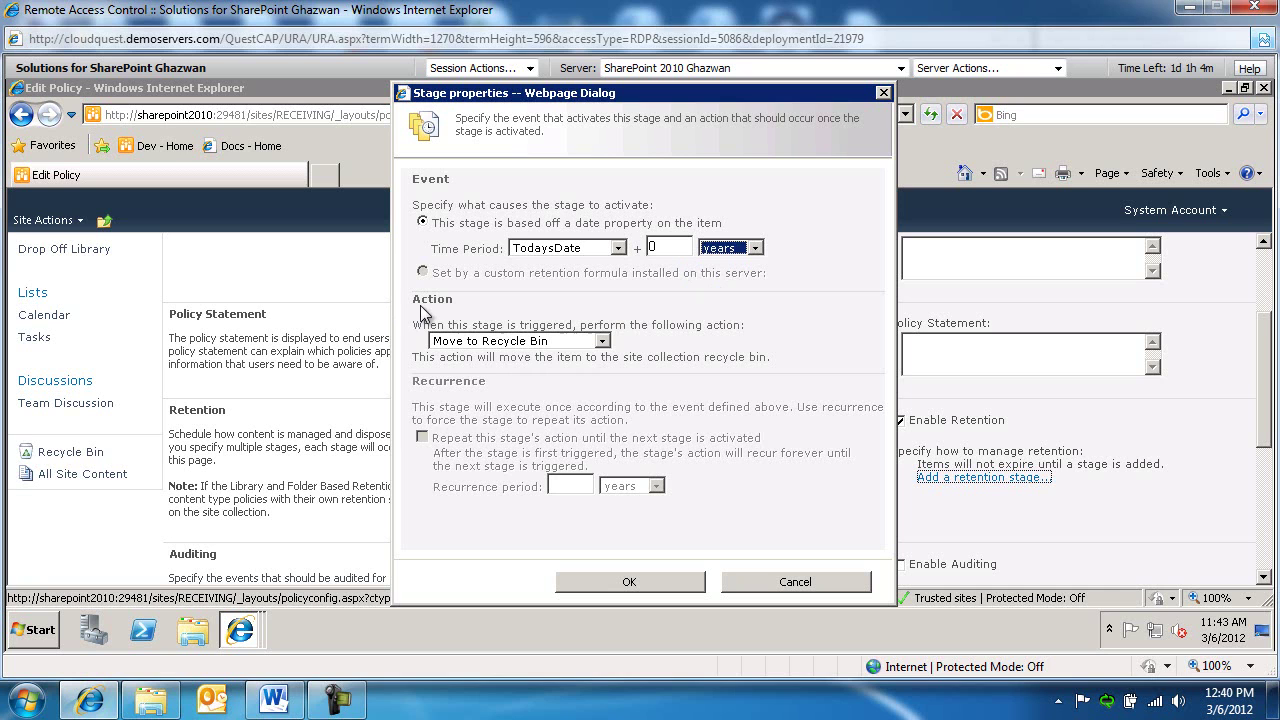
Step: Set the first retention stage's action to Move to Recycle Bin and confirm the stage
left_click(604, 341)
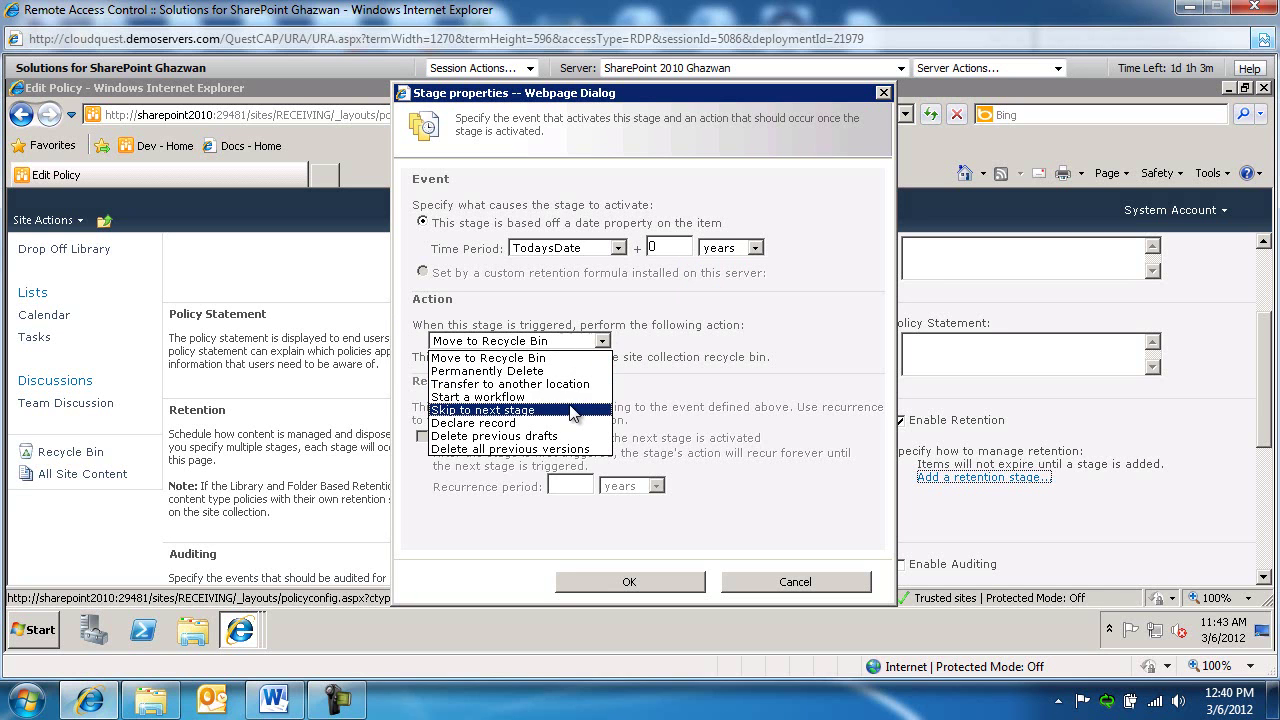
left_click(496, 397)
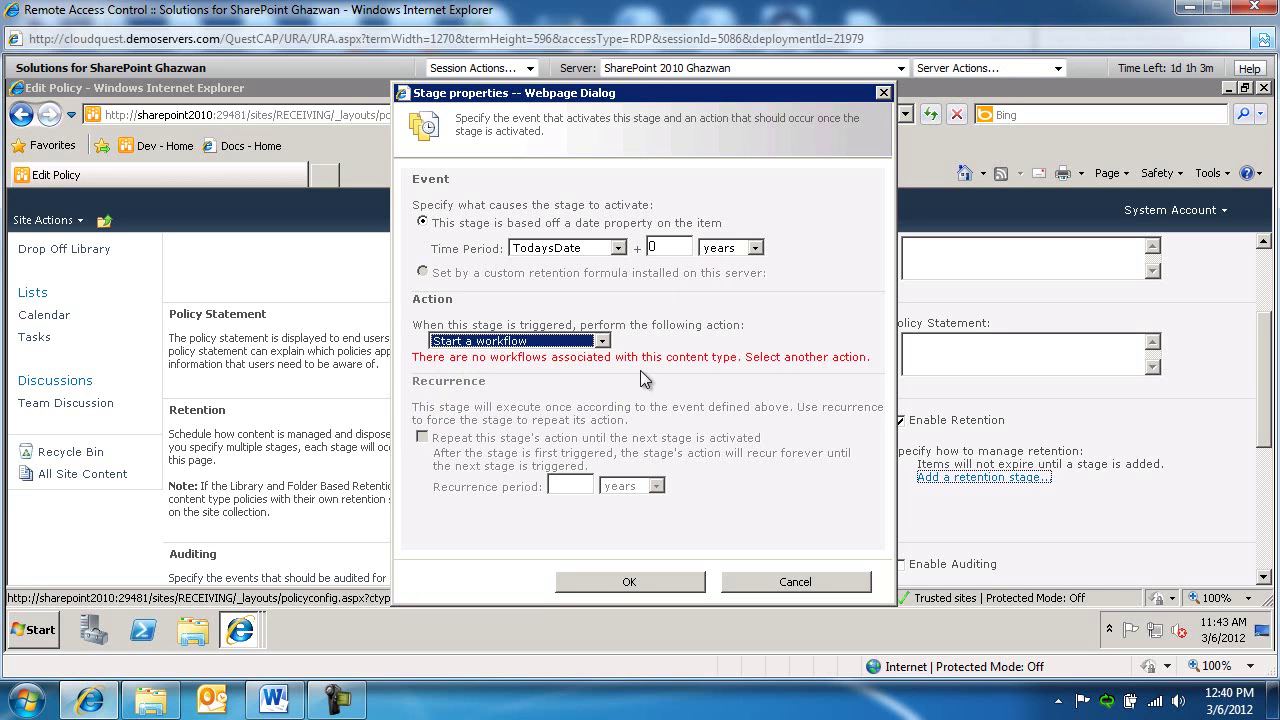
left_click(605, 342)
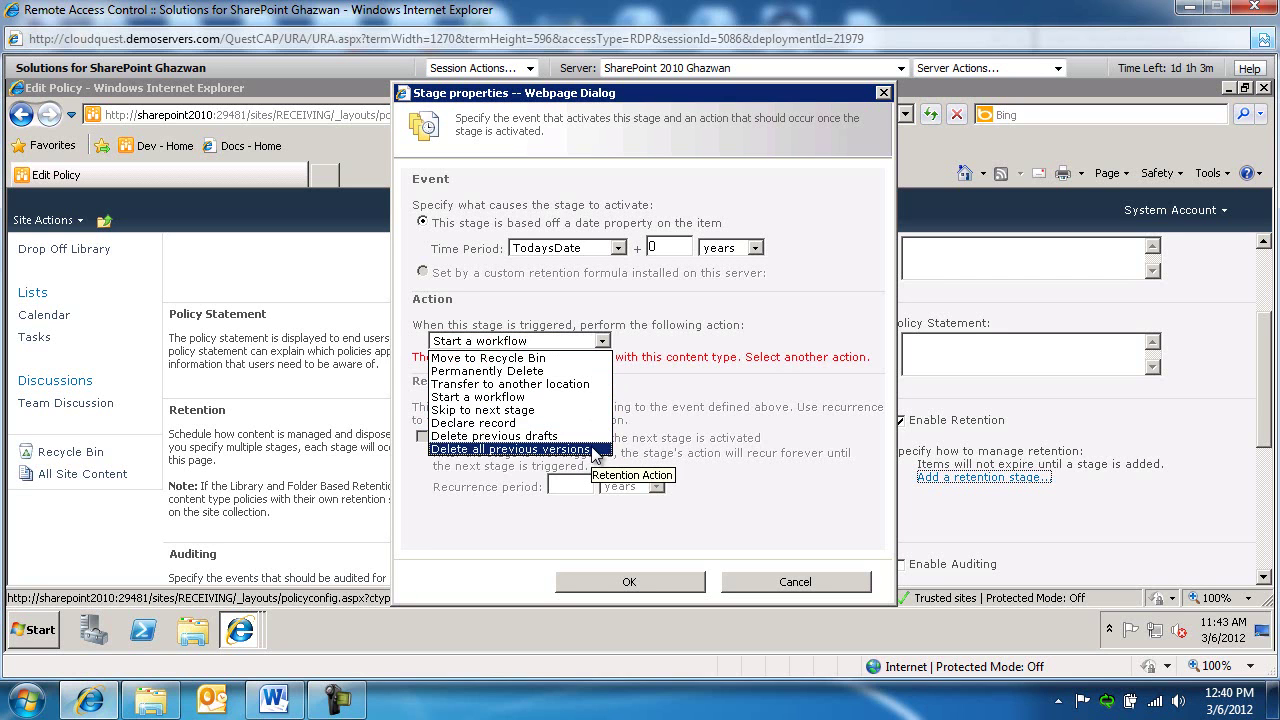
left_click(505, 358)
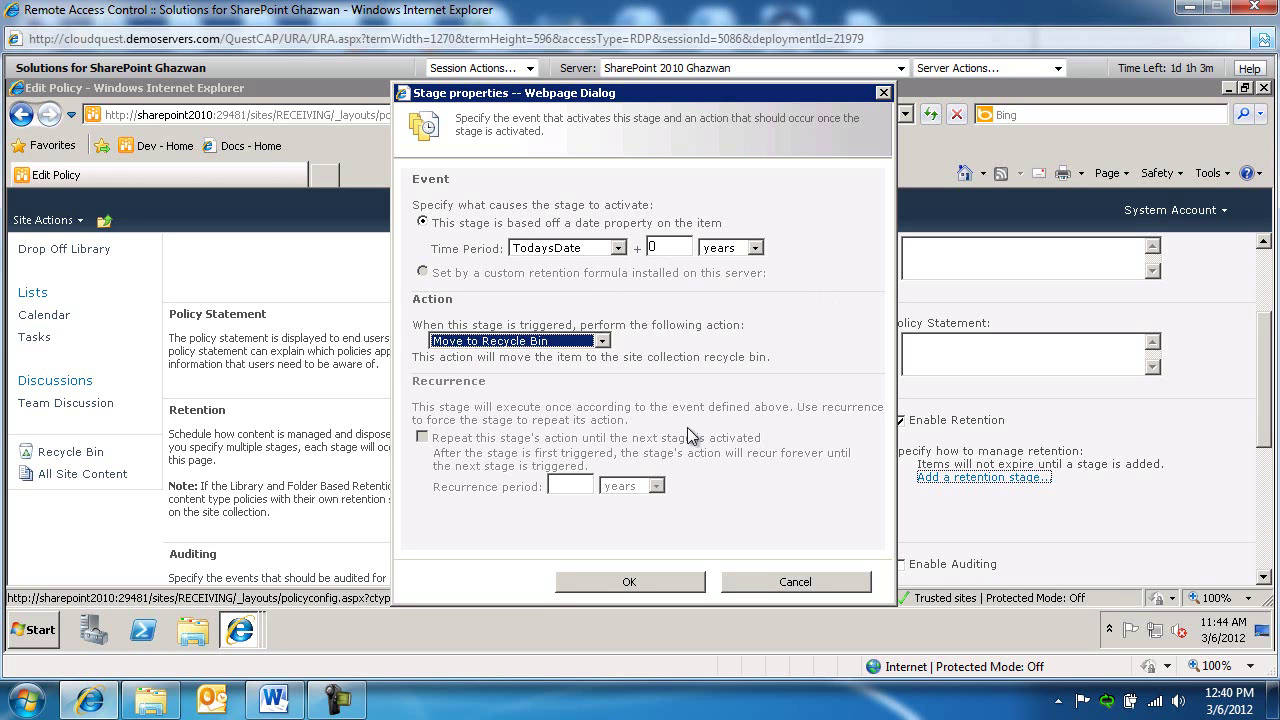
left_click(643, 584)
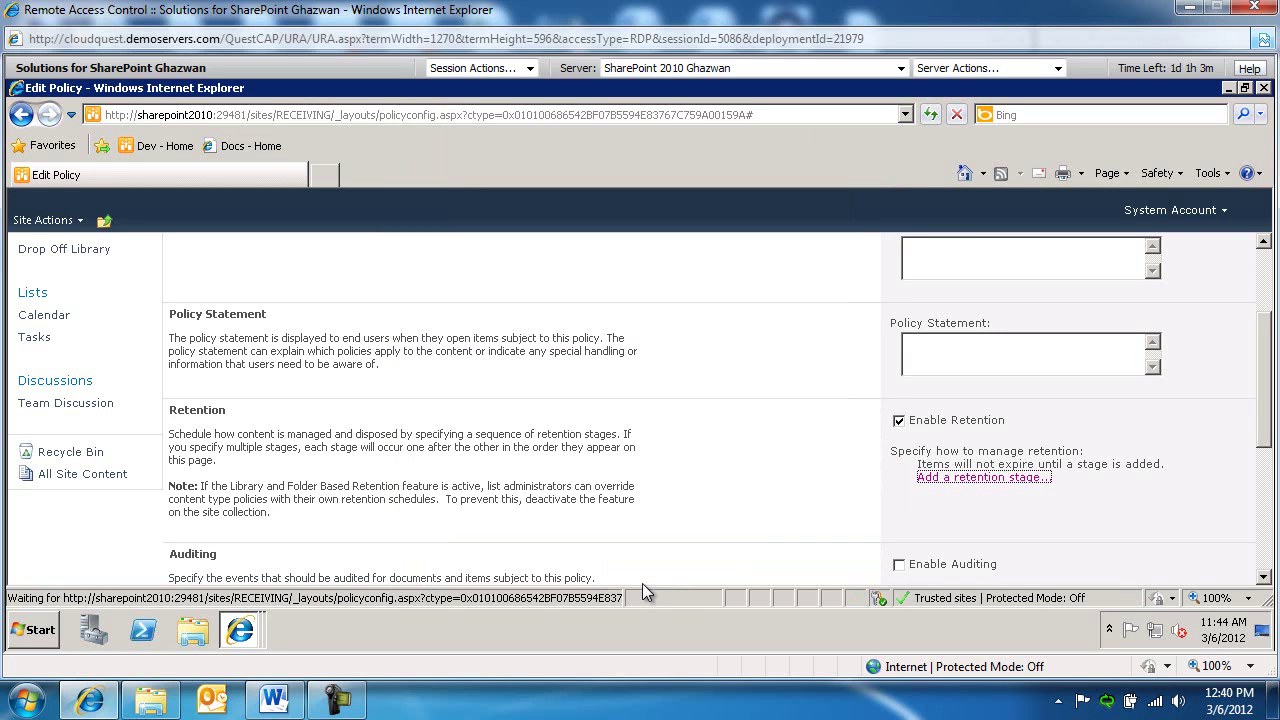
Step: Add a second retention stage at TodaysDate + 3 years with the action Permanently Delete
left_click(944, 541)
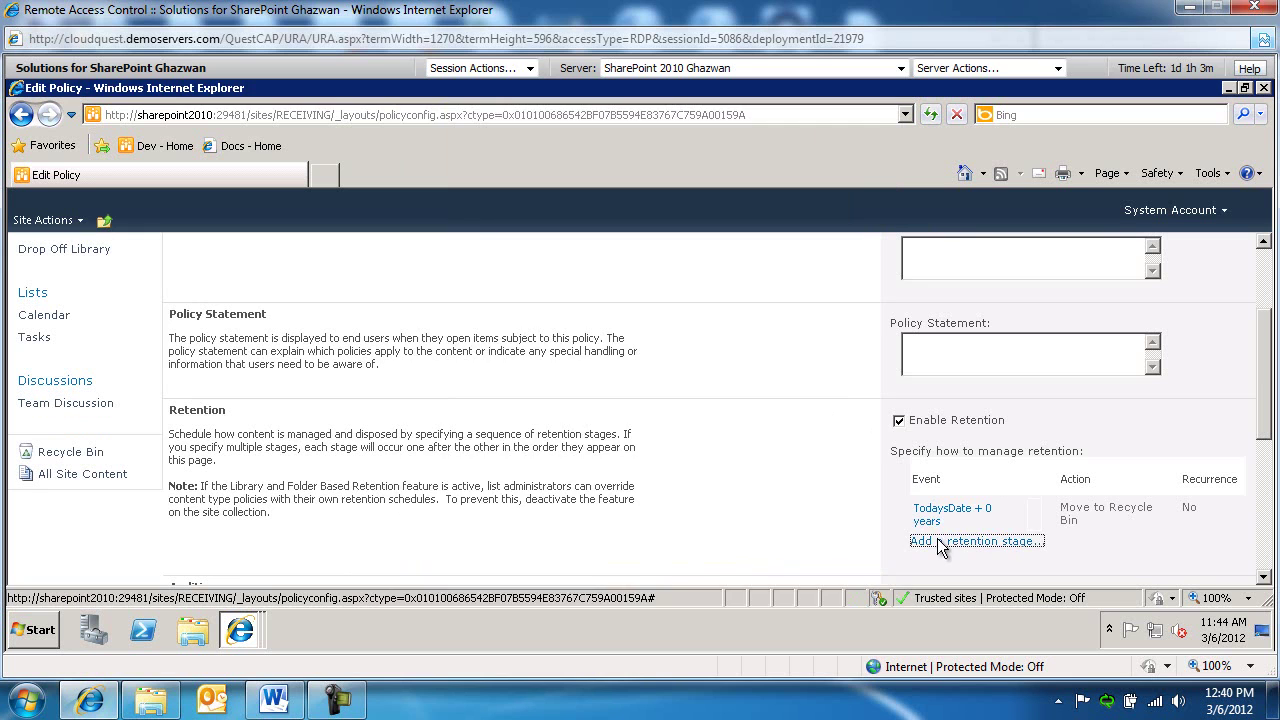
left_click(619, 248)
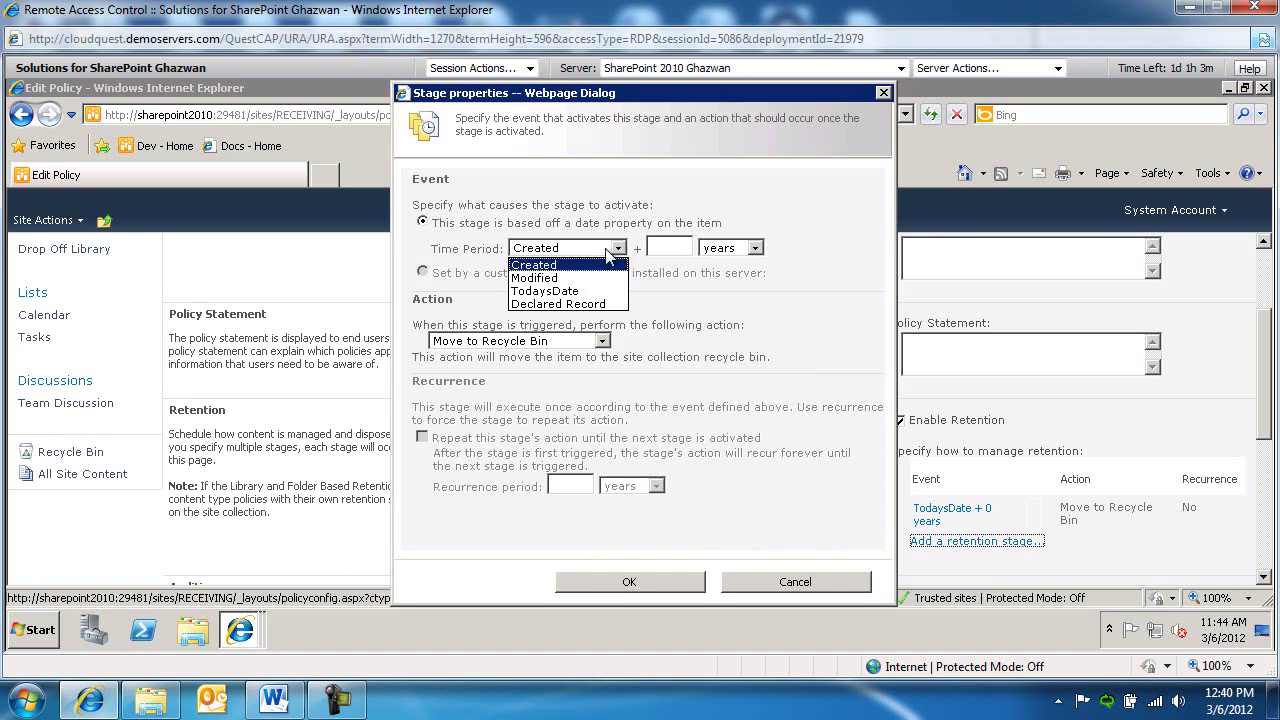
left_click(540, 288)
left_click(670, 250)
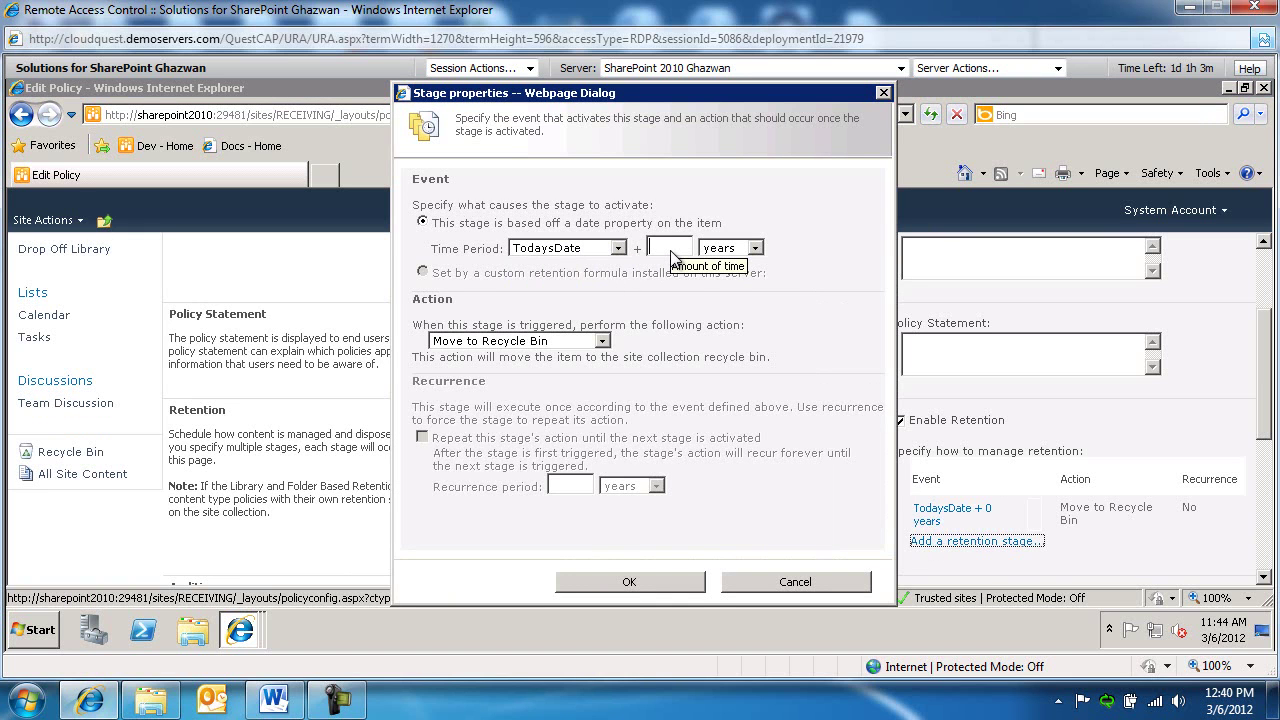
type("3")
left_click(603, 342)
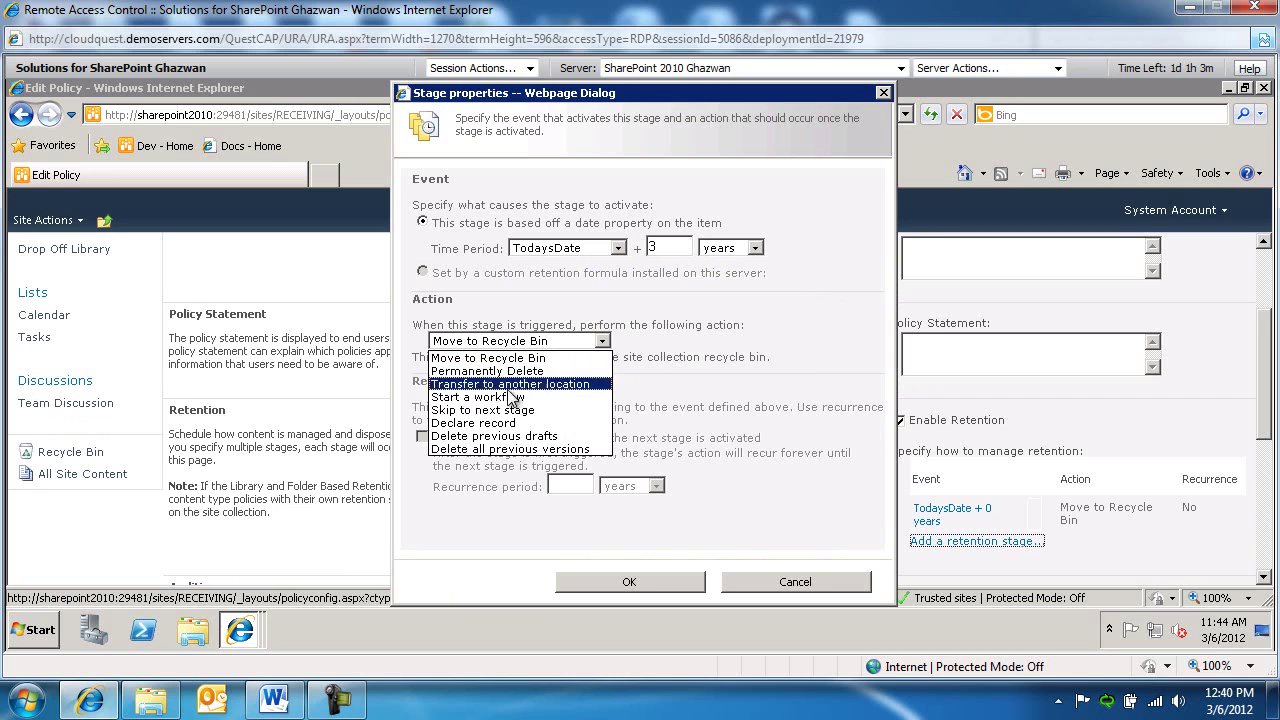
left_click(502, 372)
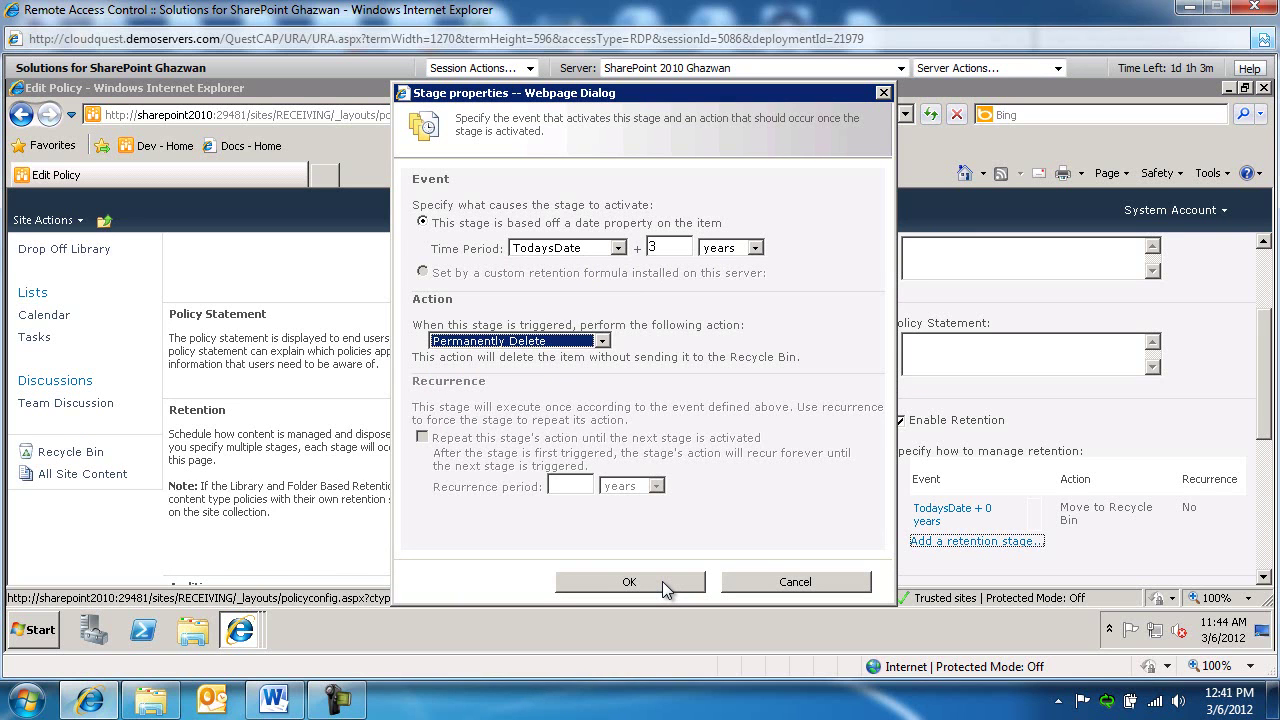
left_click(629, 582)
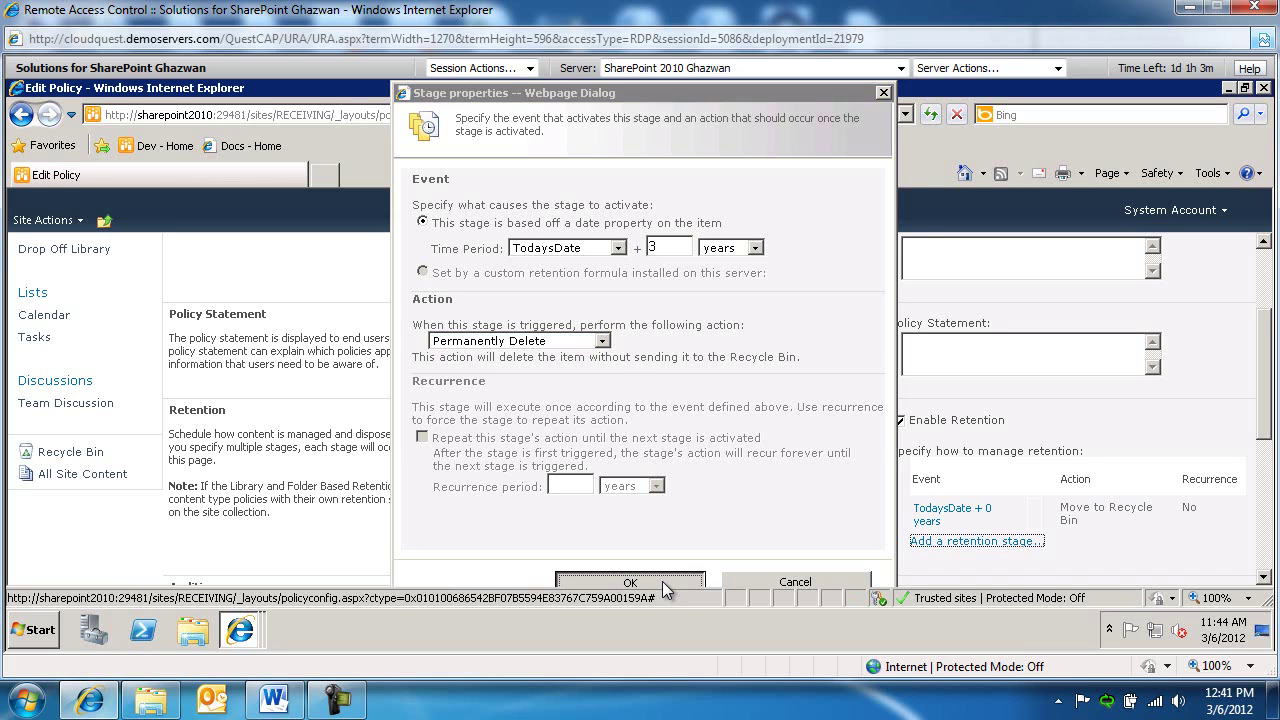
Step: Save the information management policy for the Custom content type
scroll(754, 467, "down", 1)
scroll(754, 467, "down", 6)
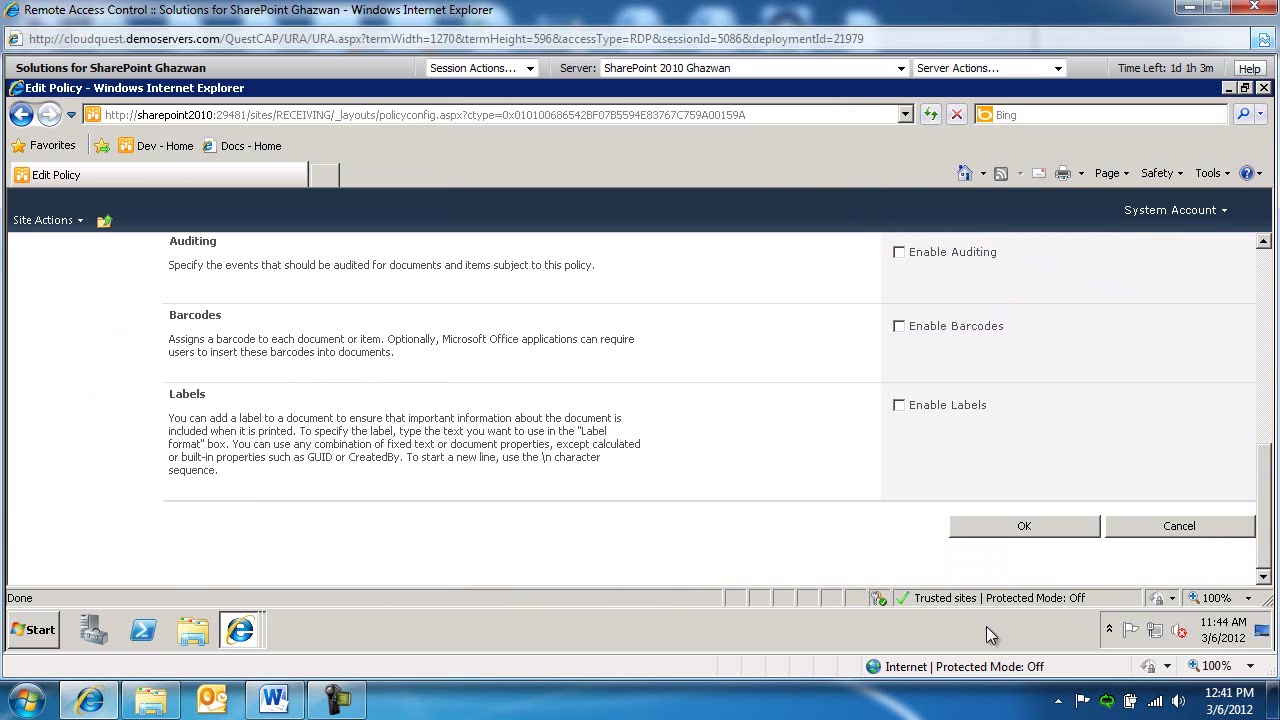
left_click(1038, 527)
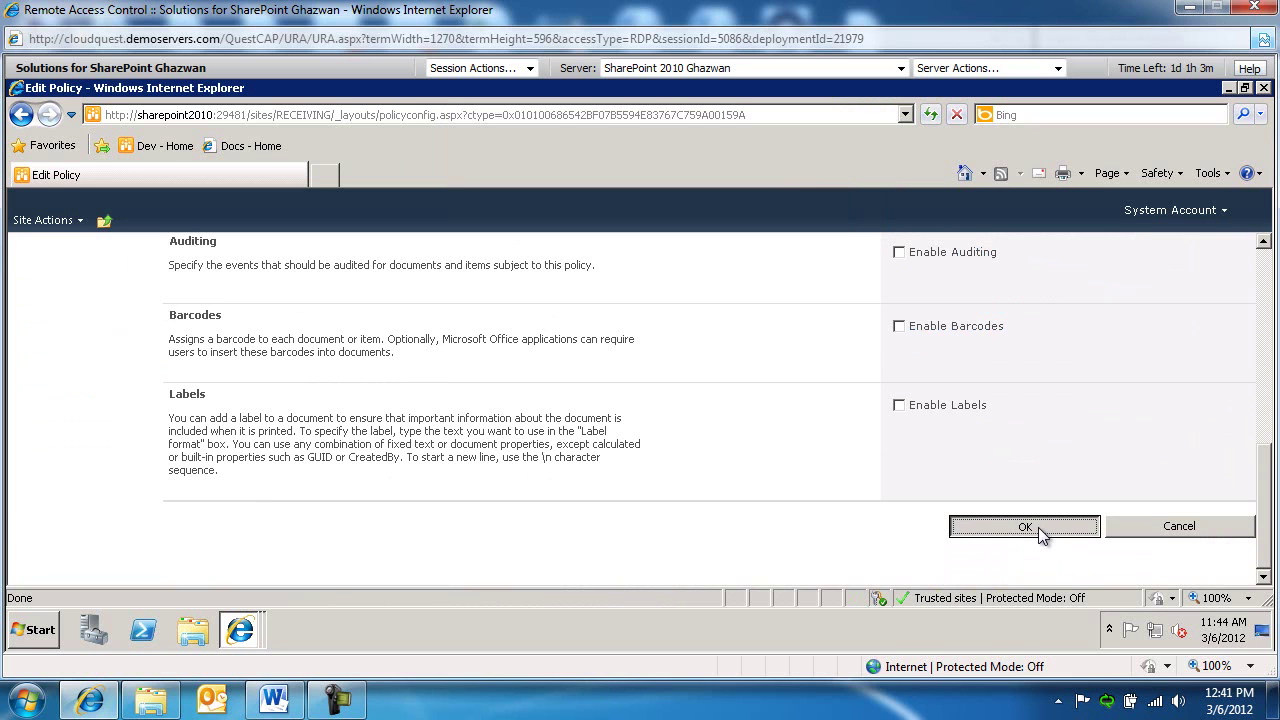